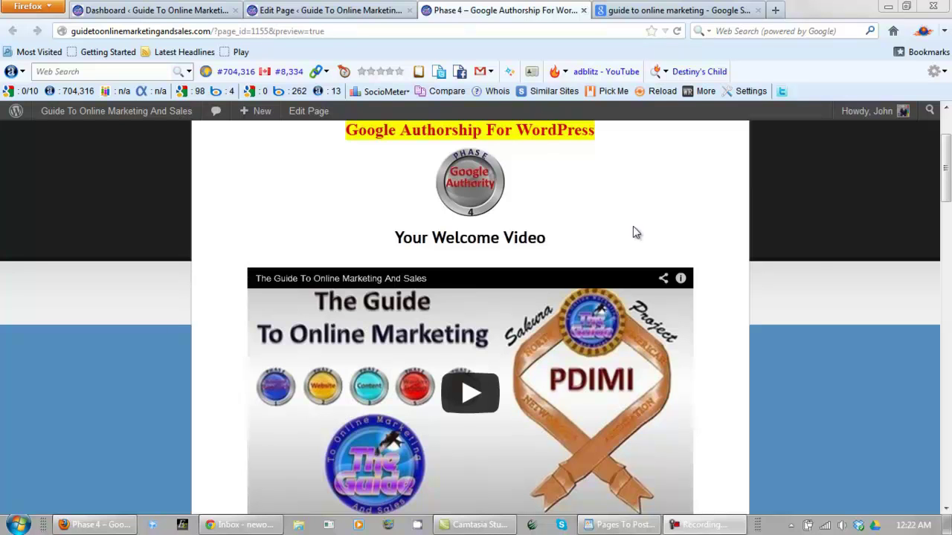
Scroll the WordPress preview to Module 5 and highlight its LinkedIn heading and XXXXX placeholder
left_click_drag(947, 184, 945, 441)
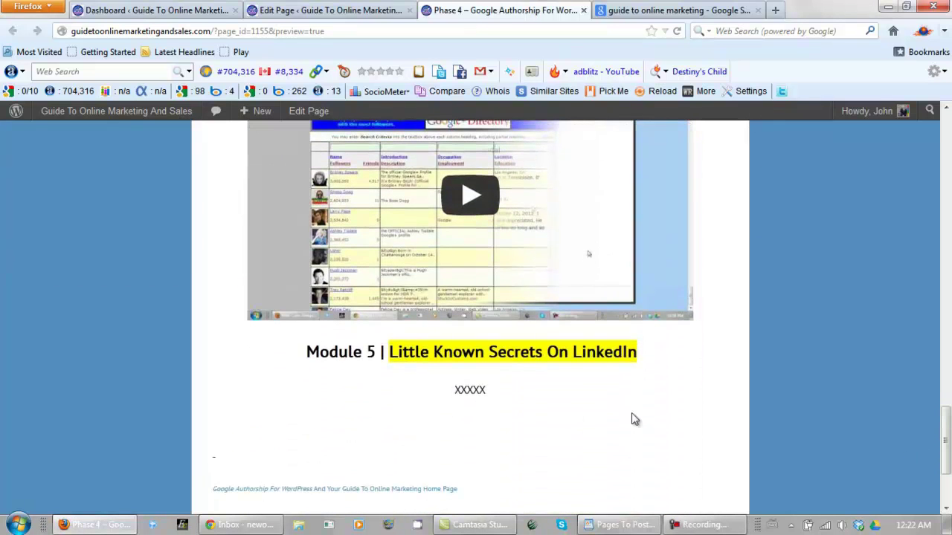
left_click_drag(390, 353, 658, 354)
left_click(656, 358)
left_click_drag(493, 391, 449, 395)
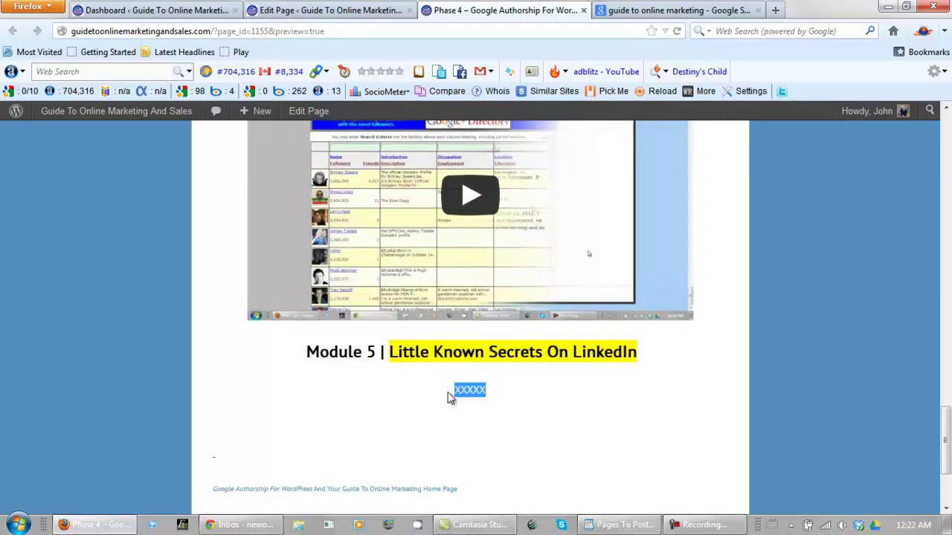
left_click(678, 360)
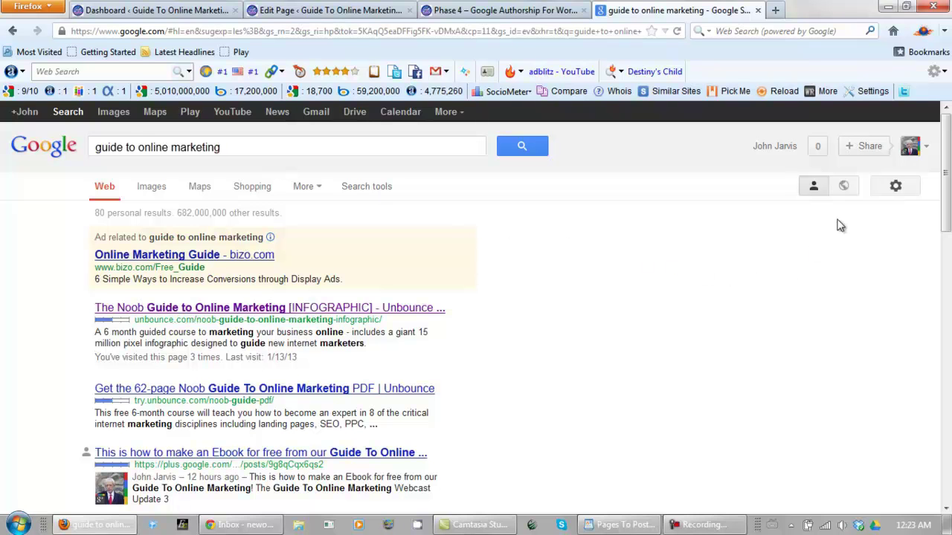
Switch to non-personalised results and point out the 682,000,000 results count
left_click(846, 187)
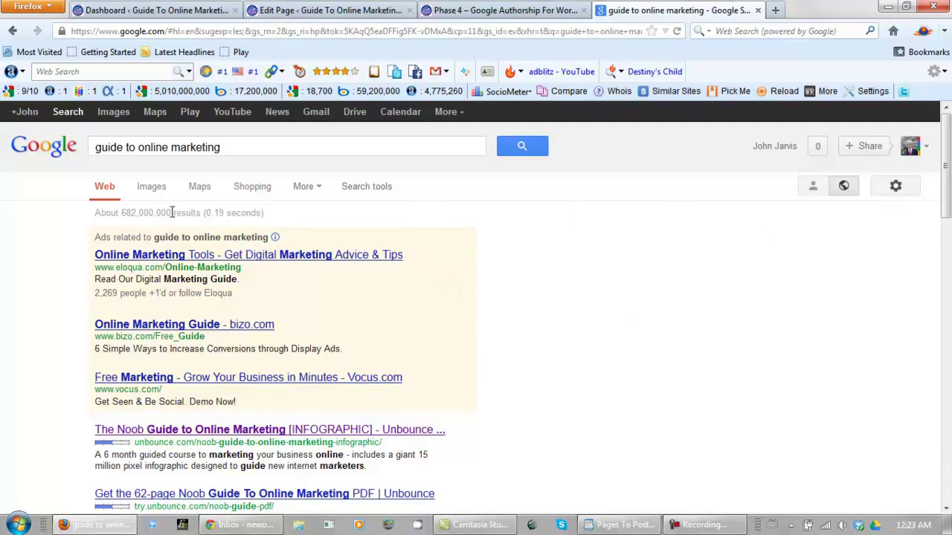
left_click_drag(171, 213, 118, 217)
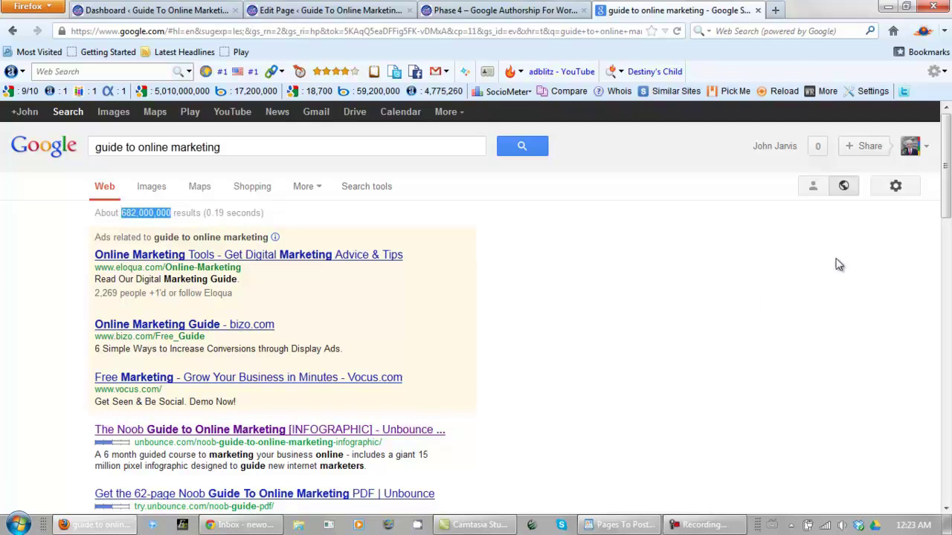
left_click_drag(946, 192, 948, 481)
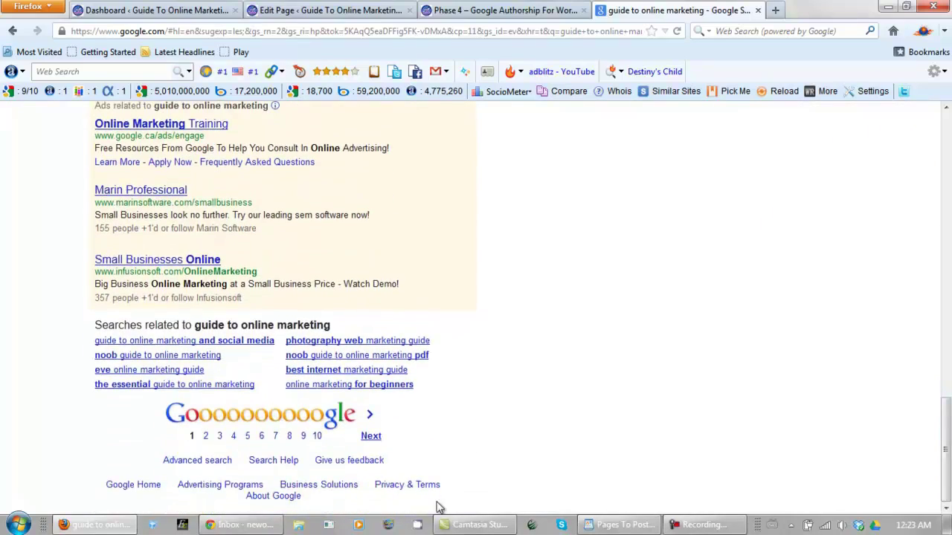
Go to results page 2 and highlight the guidetoonlinemarketingandsales.com and Dailymotion webcast listings
left_click(372, 438)
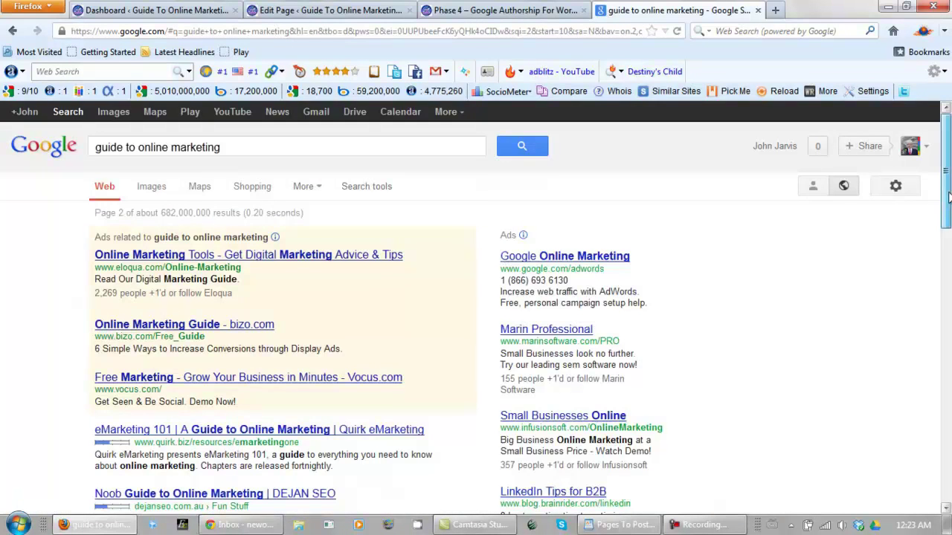
left_click_drag(949, 205, 948, 362)
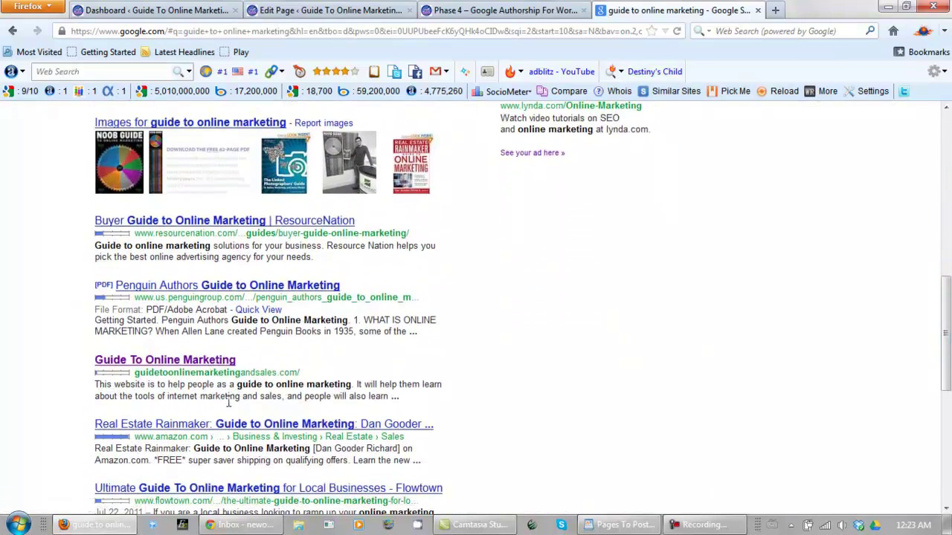
left_click_drag(226, 396, 146, 373)
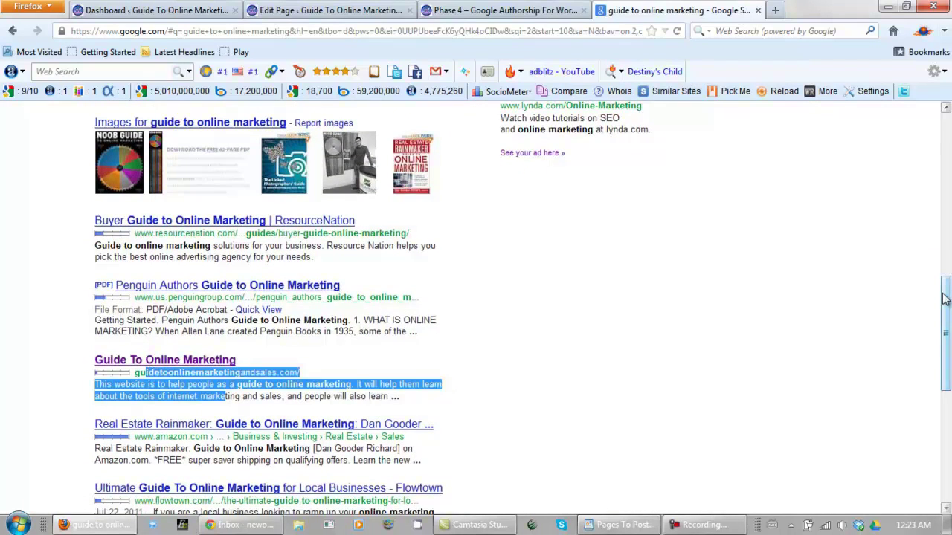
left_click_drag(949, 297, 949, 387)
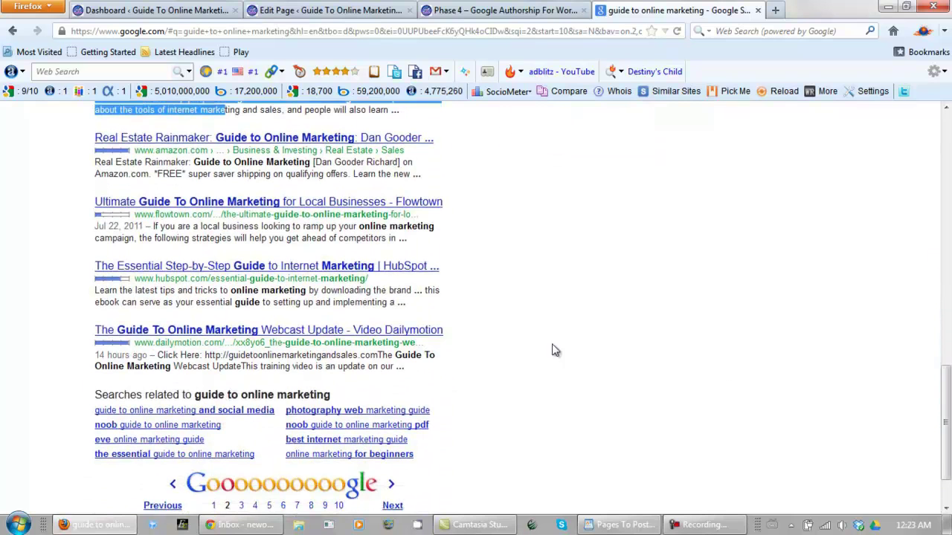
left_click_drag(402, 367, 364, 356)
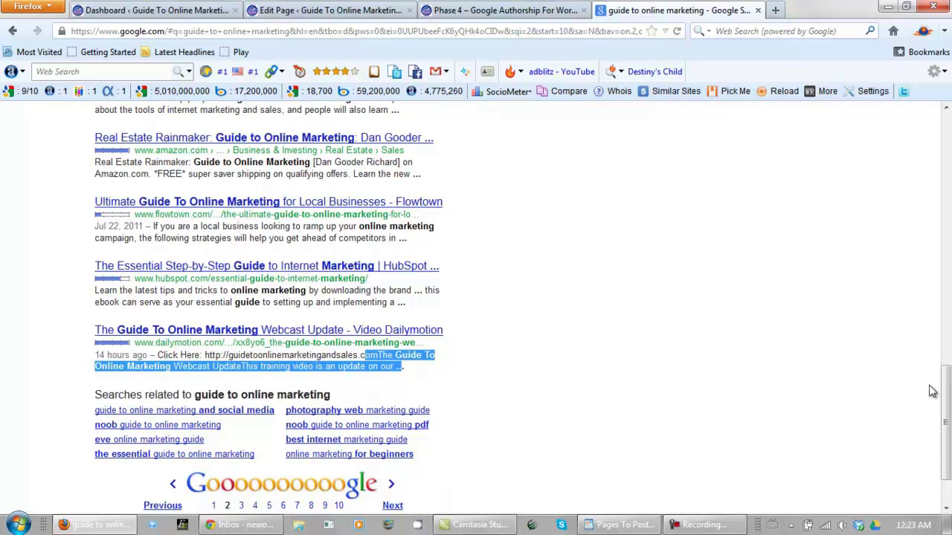
left_click_drag(945, 387, 946, 130)
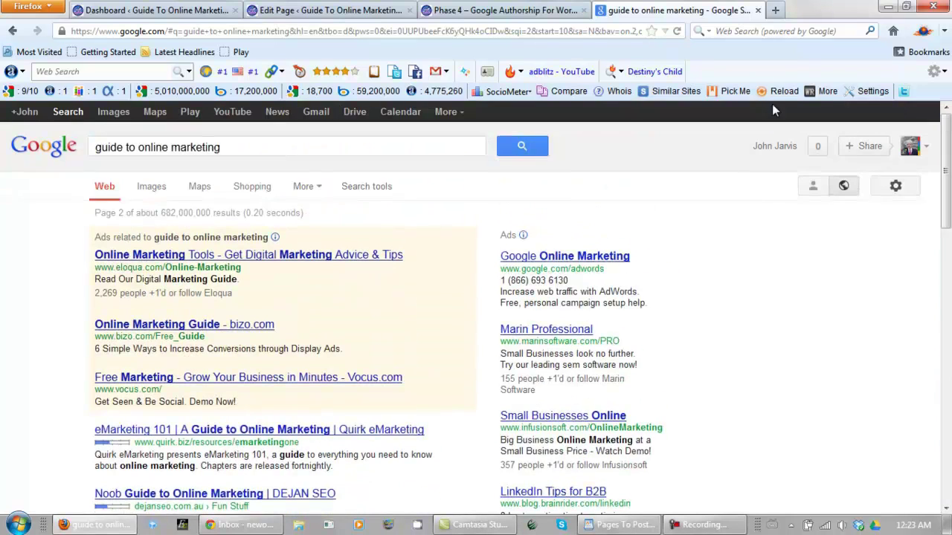
Switch from image results to video results and bring up page 2 of the videos
left_click(150, 192)
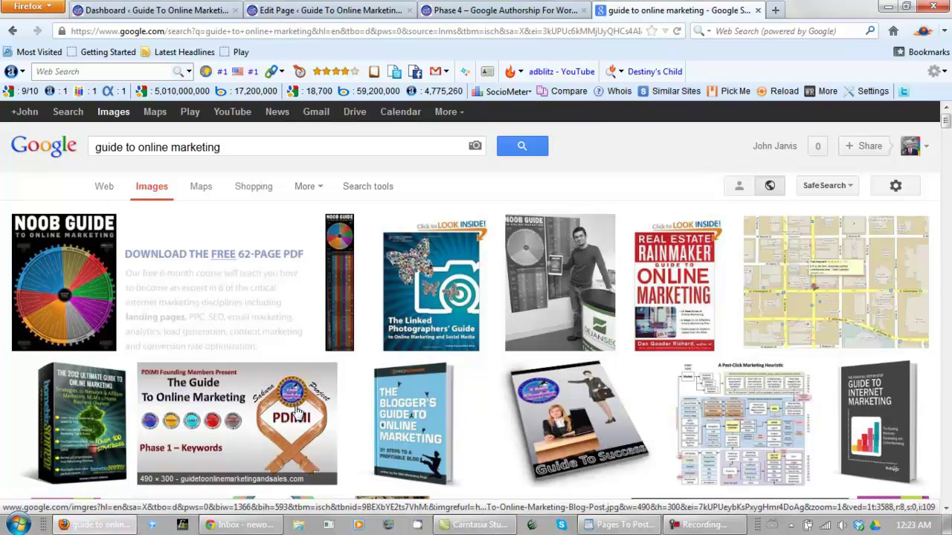
left_click(307, 188)
left_click(310, 214)
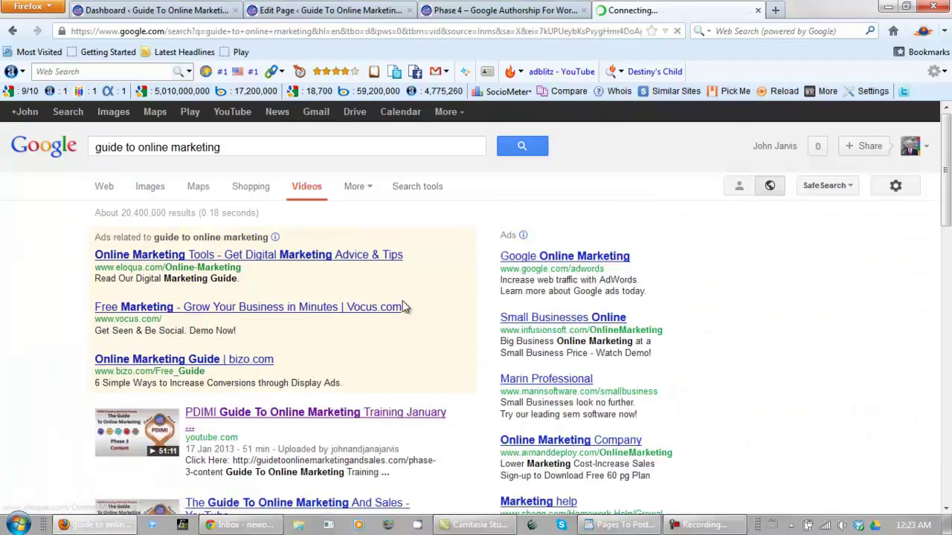
left_click_drag(948, 191, 948, 476)
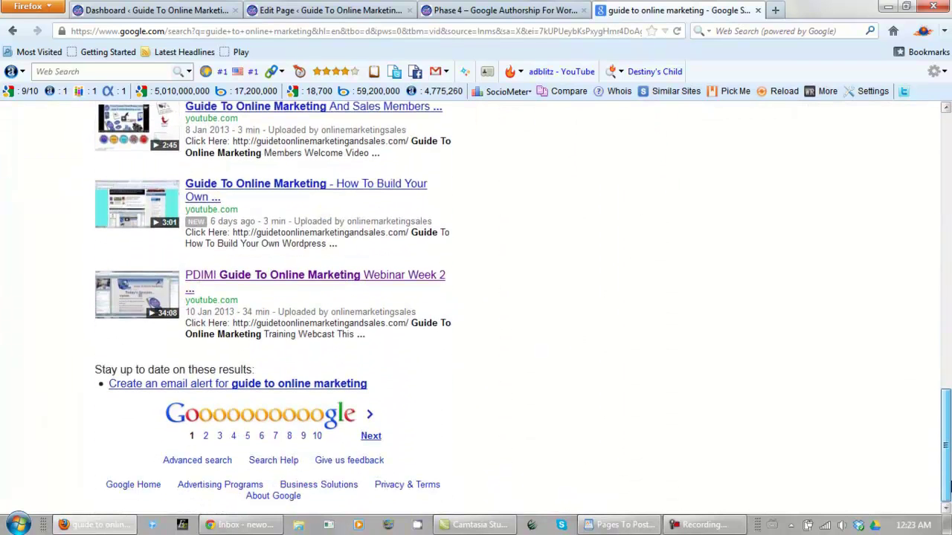
left_click(371, 438)
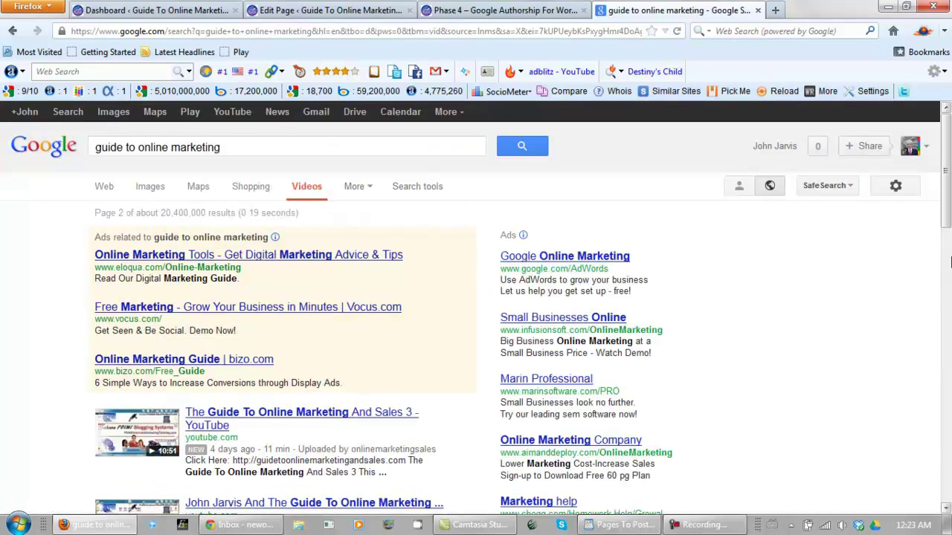
left_click_drag(944, 194, 945, 403)
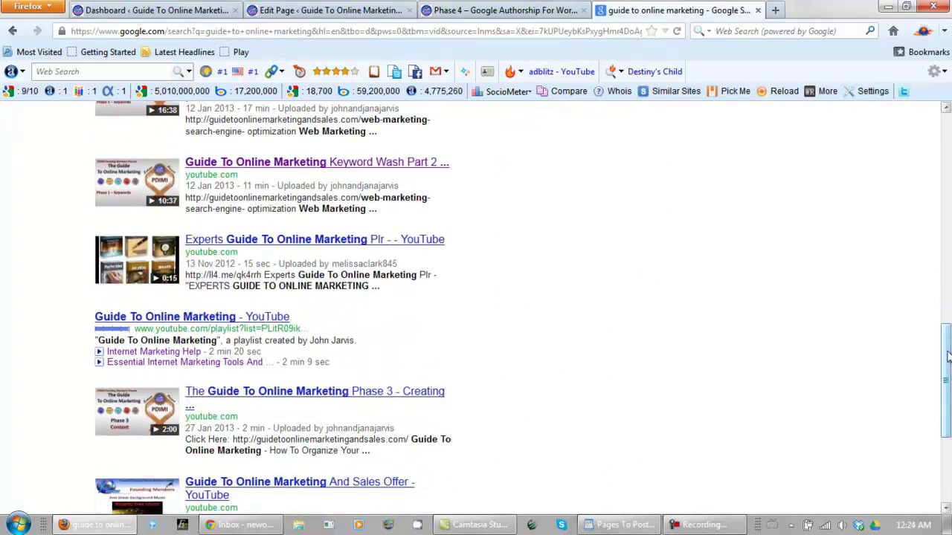
left_click_drag(945, 358, 944, 119)
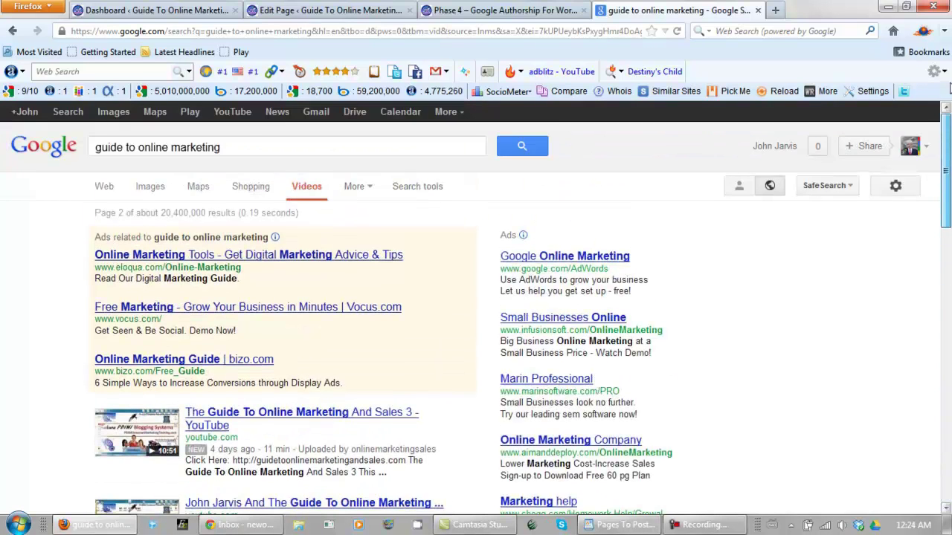
Run the guide to online marketing search on YouTube and scroll through the video results
left_click(239, 113)
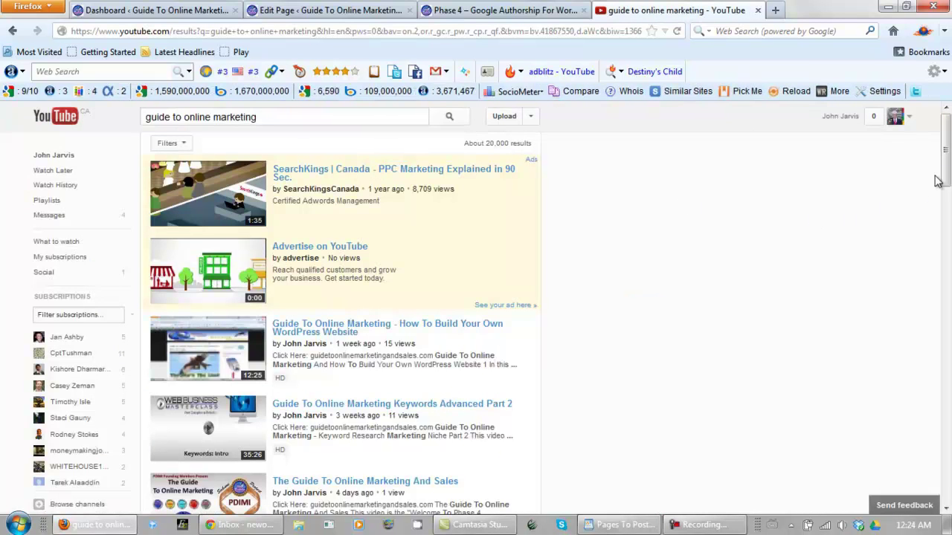
left_click_drag(945, 149, 947, 358)
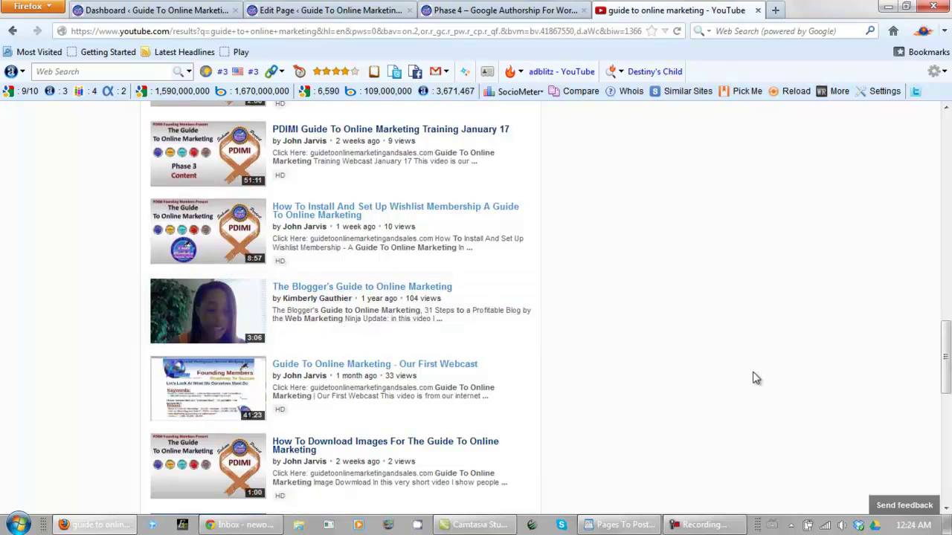
left_click_drag(947, 349, 947, 126)
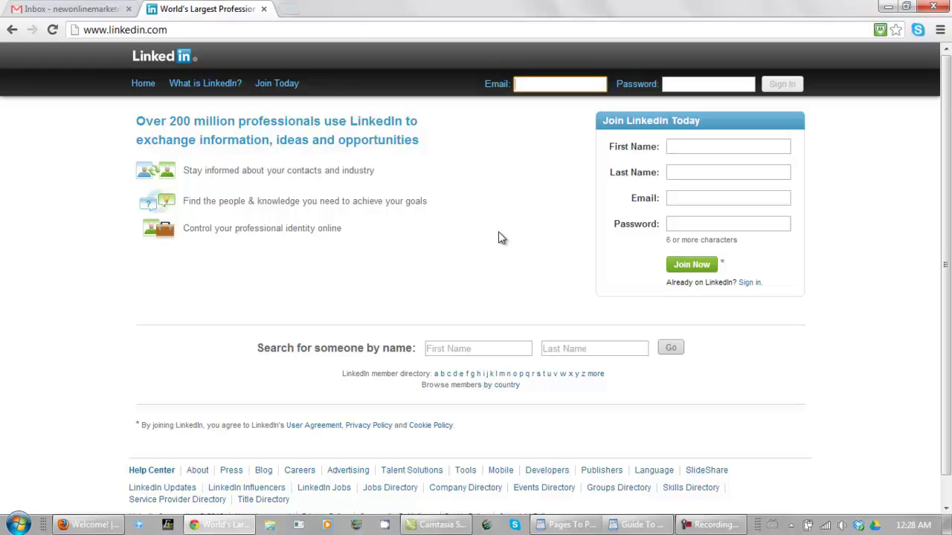
Bring up the saved e-mail suggestions in the LinkedIn sign-in field
key("Down")
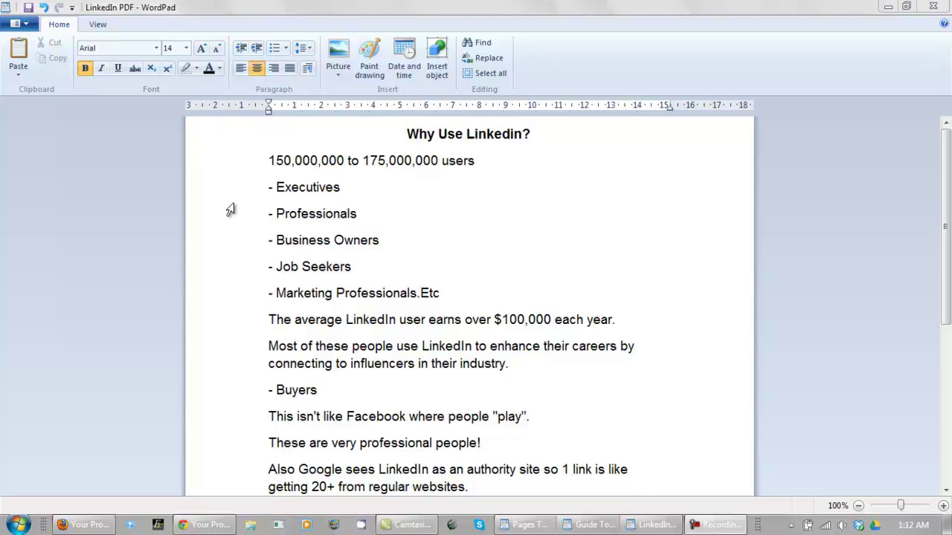
Scroll through the WordPad notes on why to use LinkedIn and what results to expect
scroll(237, 221, "down", 4)
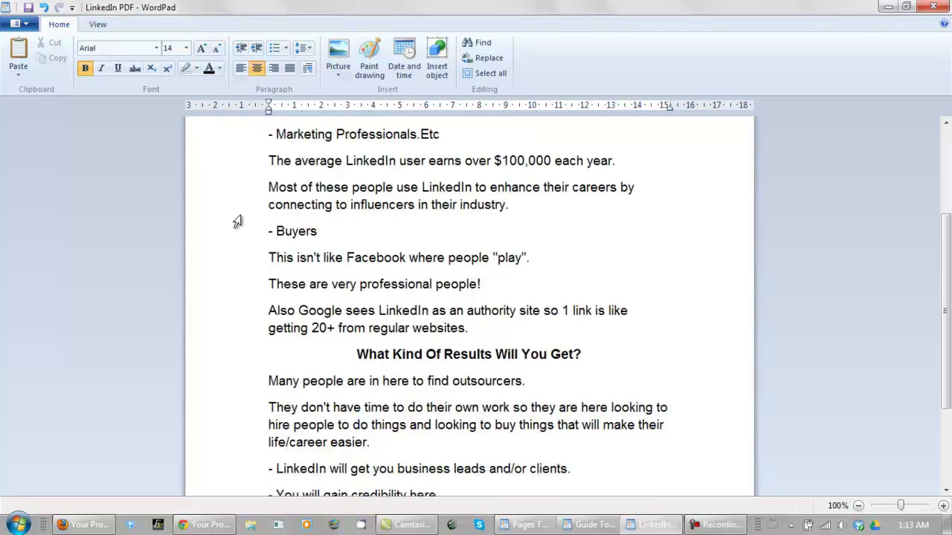
scroll(237, 221, "down", 4)
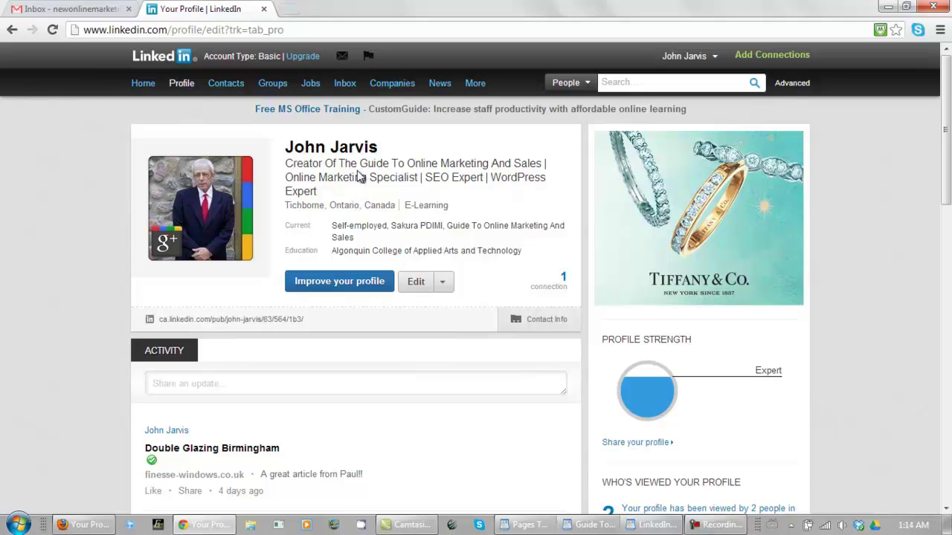
Highlight the headline keywords Guide To Online Marketing And Sales, Online Marketing Specialist and SEO Expert
left_click_drag(542, 162, 553, 162)
left_click_drag(424, 175, 450, 184)
left_click(450, 185)
left_click_drag(542, 165, 362, 159)
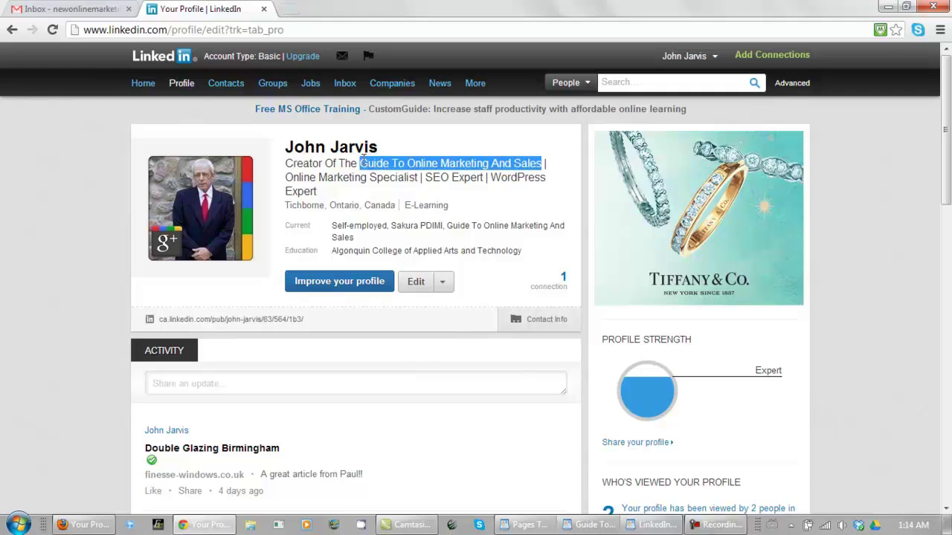
left_click_drag(420, 178, 286, 177)
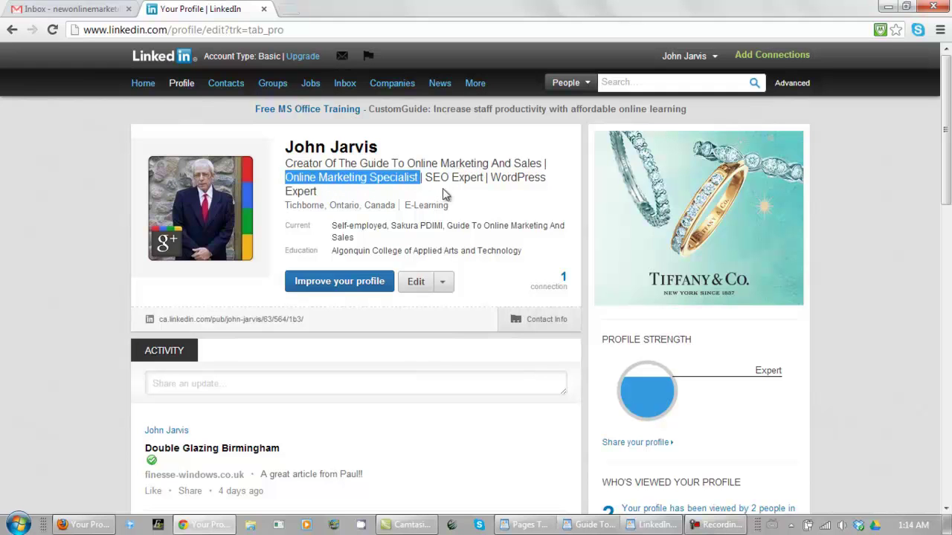
left_click(484, 177)
left_click_drag(484, 177, 428, 178)
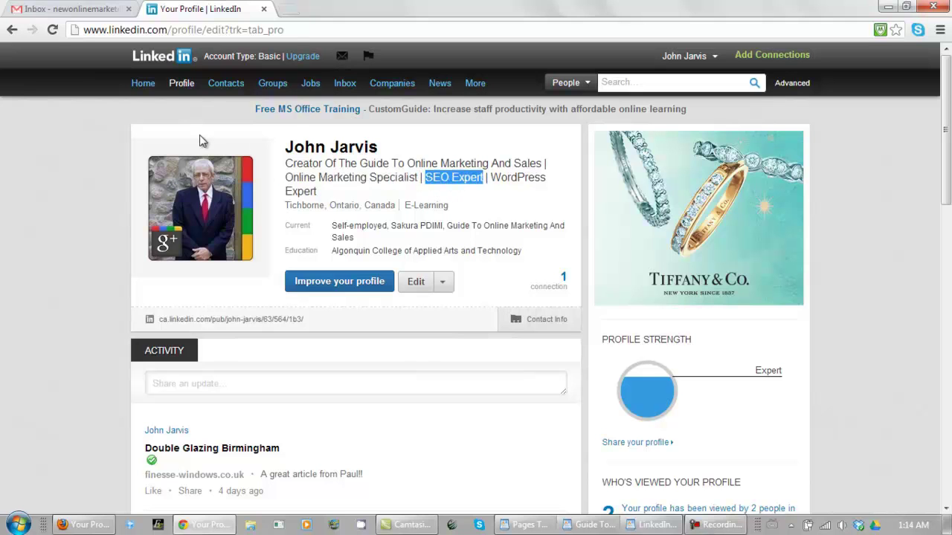
Scroll to the Summary and highlight marketing search engine optimization
mouse_move(185, 96)
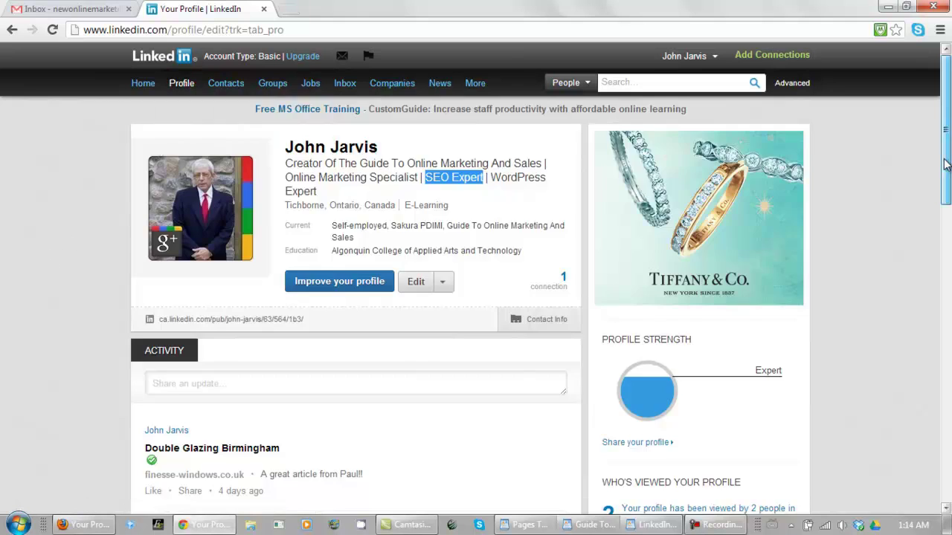
left_click_drag(944, 168, 941, 317)
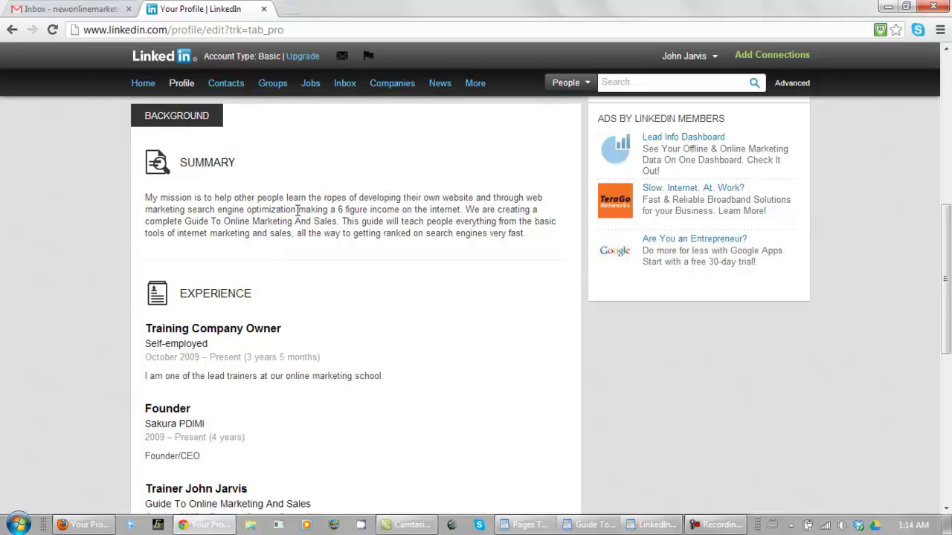
left_click_drag(296, 210, 153, 211)
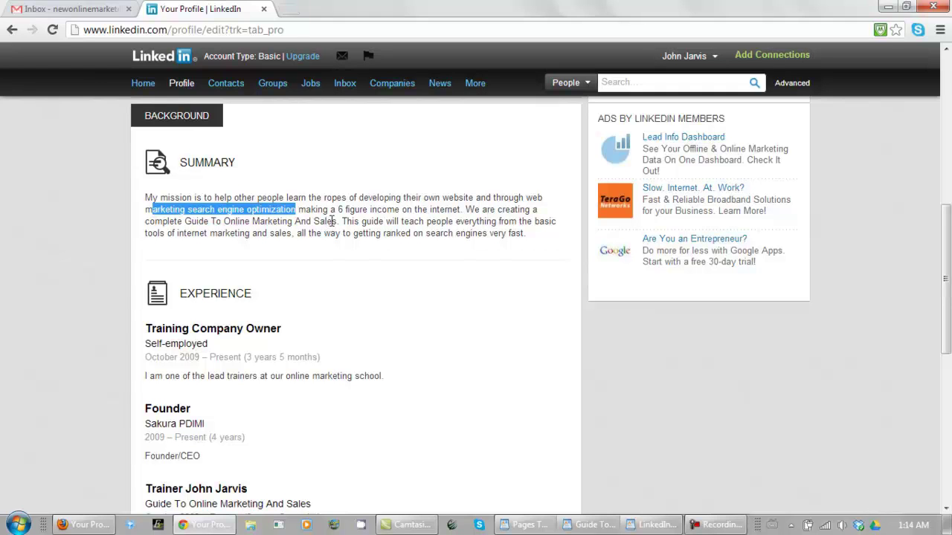
left_click_drag(332, 221, 185, 222)
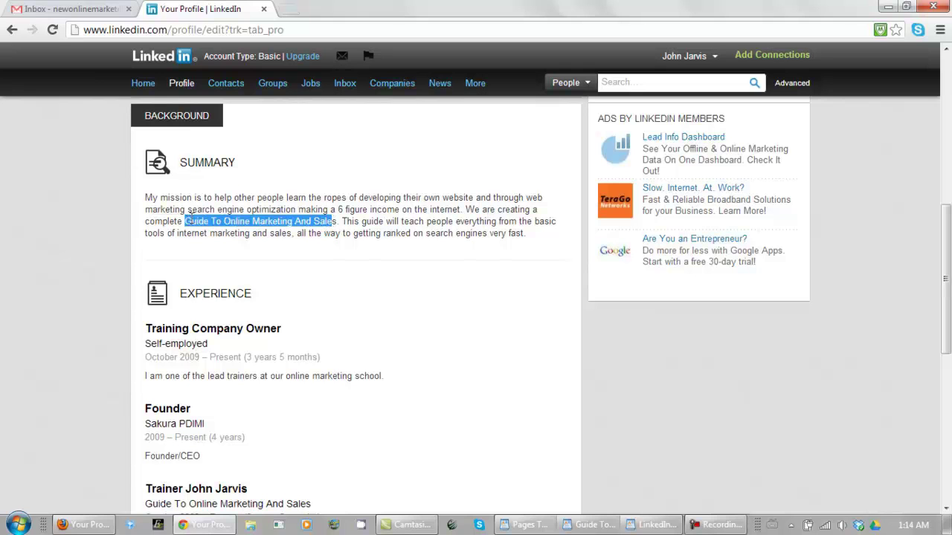
left_click(246, 233)
left_click_drag(247, 233, 137, 232)
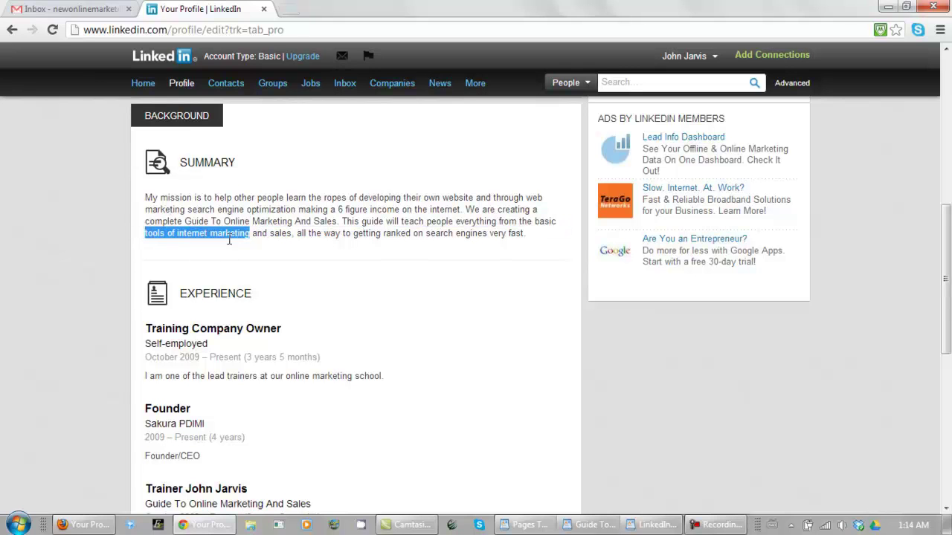
left_click_drag(288, 233, 220, 240)
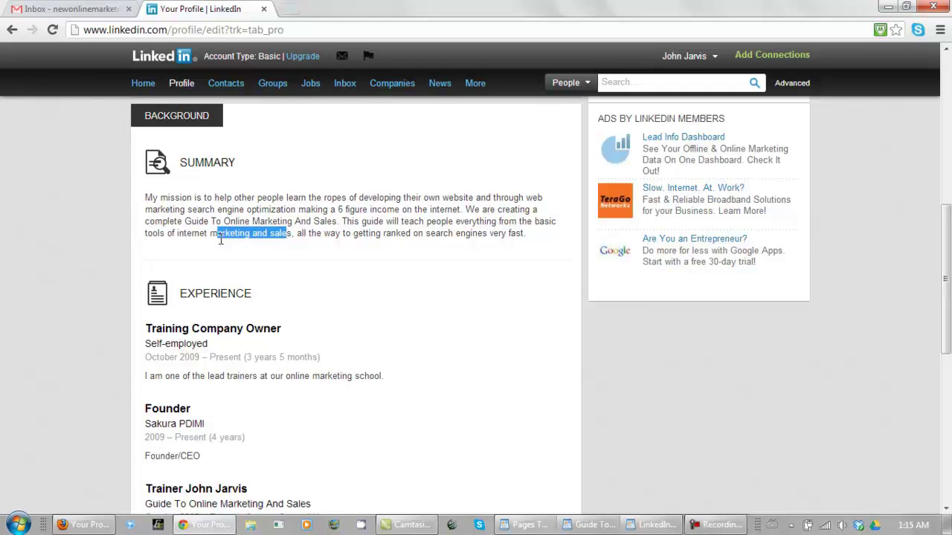
left_click_drag(487, 234, 381, 224)
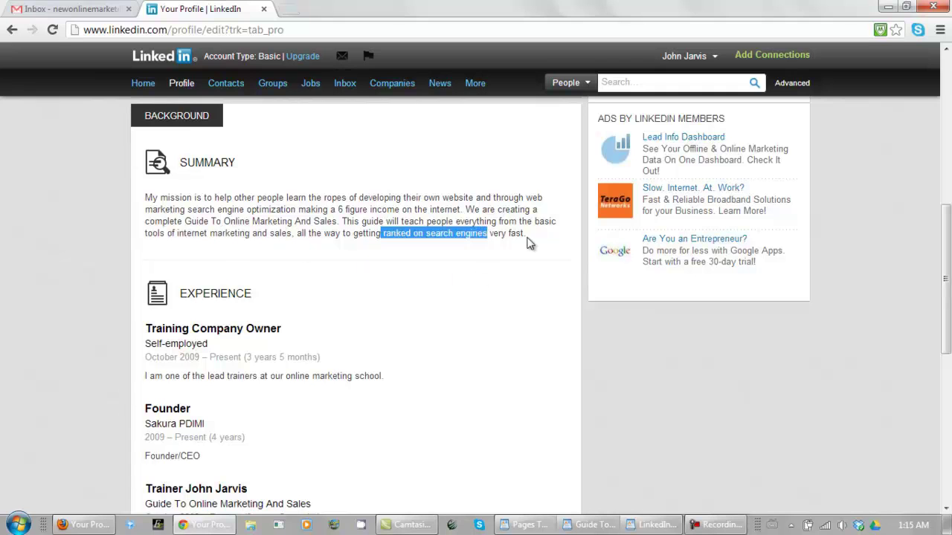
left_click_drag(540, 238, 138, 200)
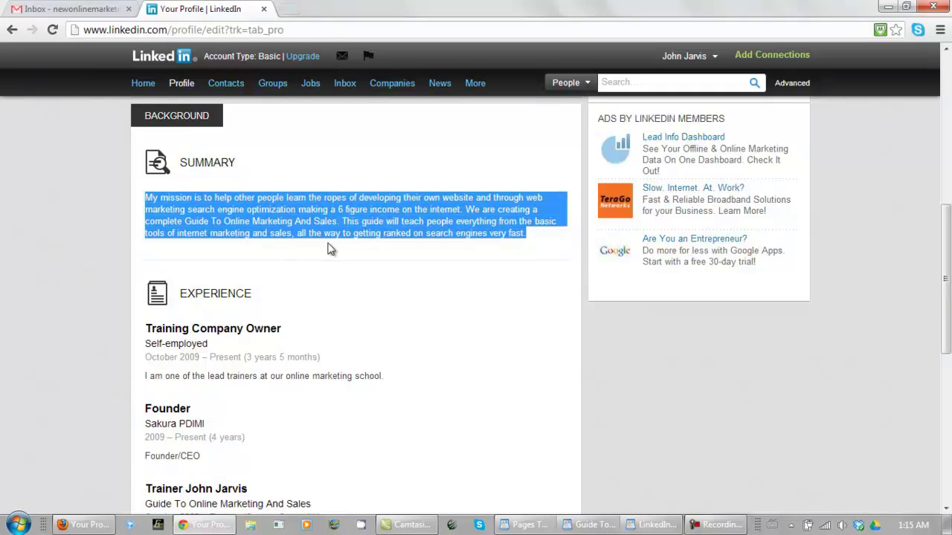
scroll(467, 283, "down", 2)
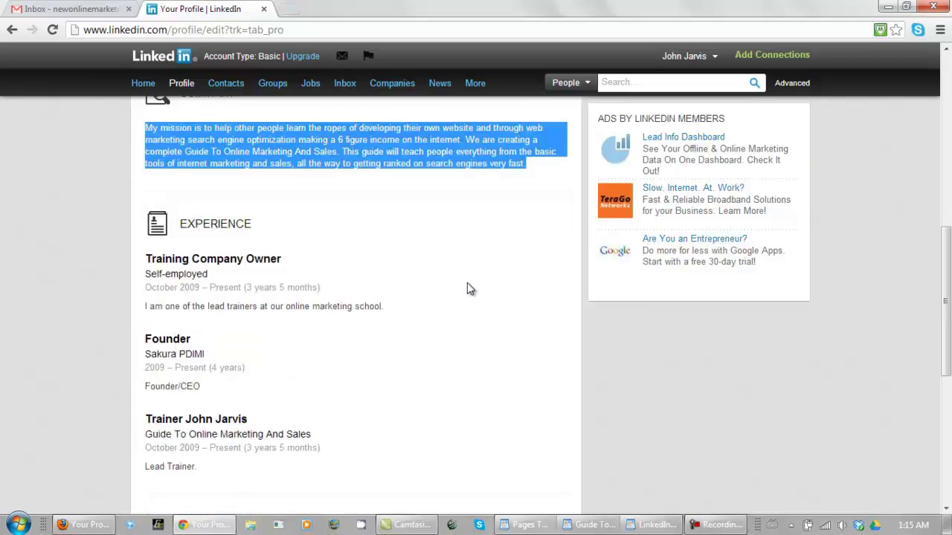
scroll(467, 275, "down", 2)
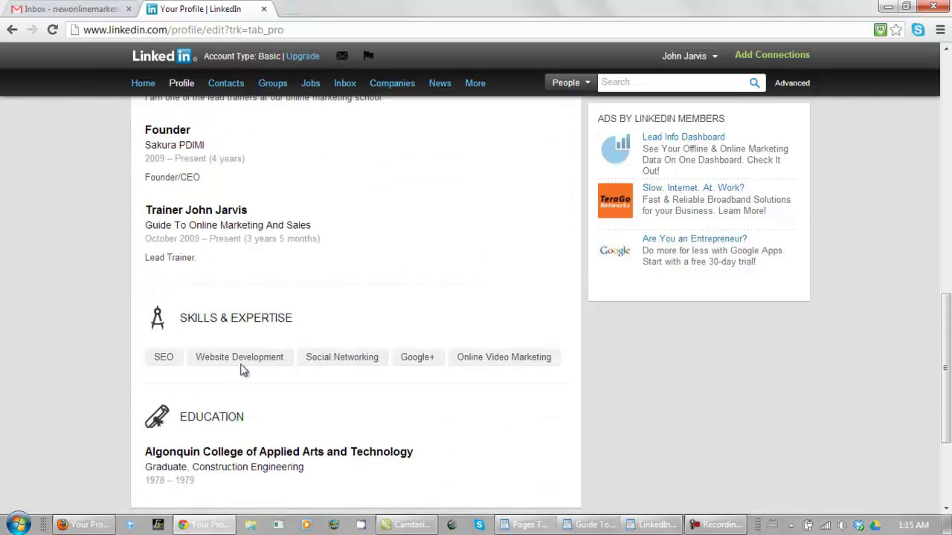
scroll(359, 304, "down", 1)
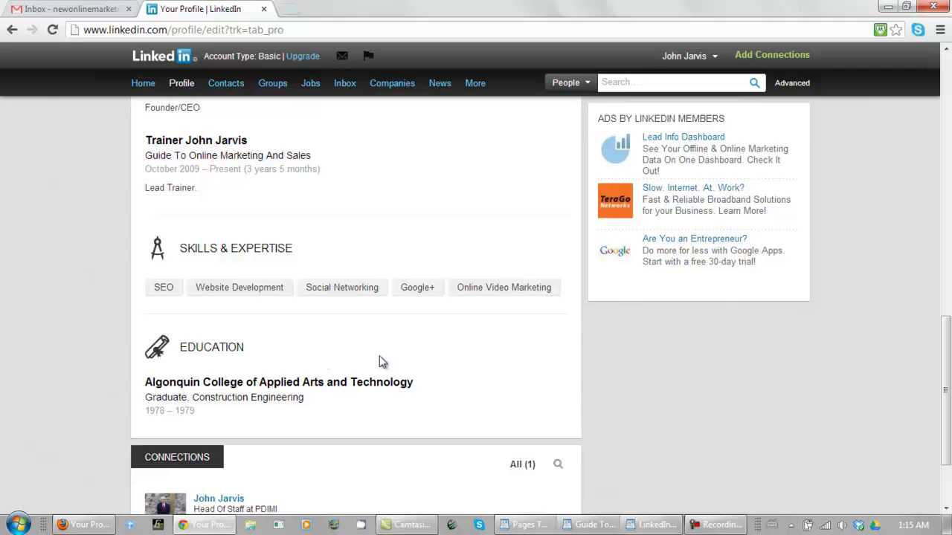
scroll(398, 357, "down", 1)
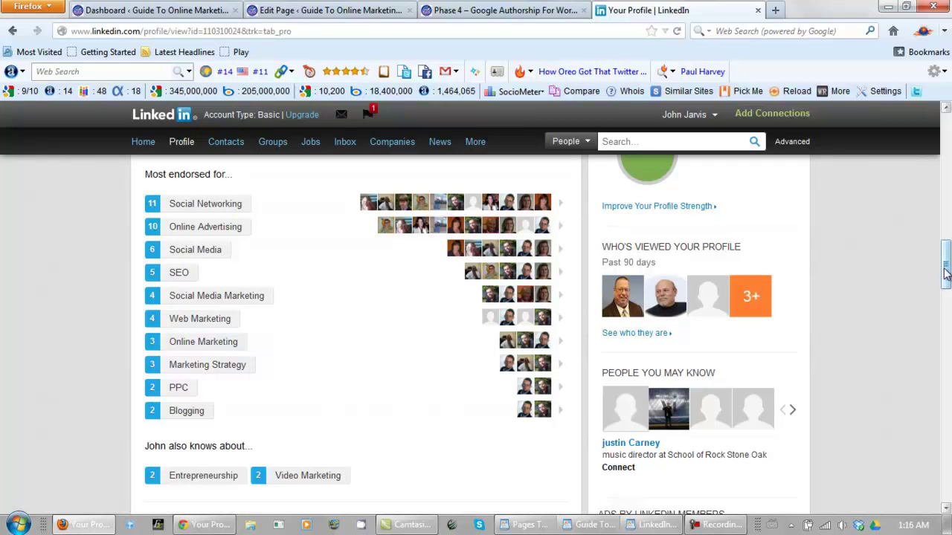
left_click_drag(945, 272, 947, 298)
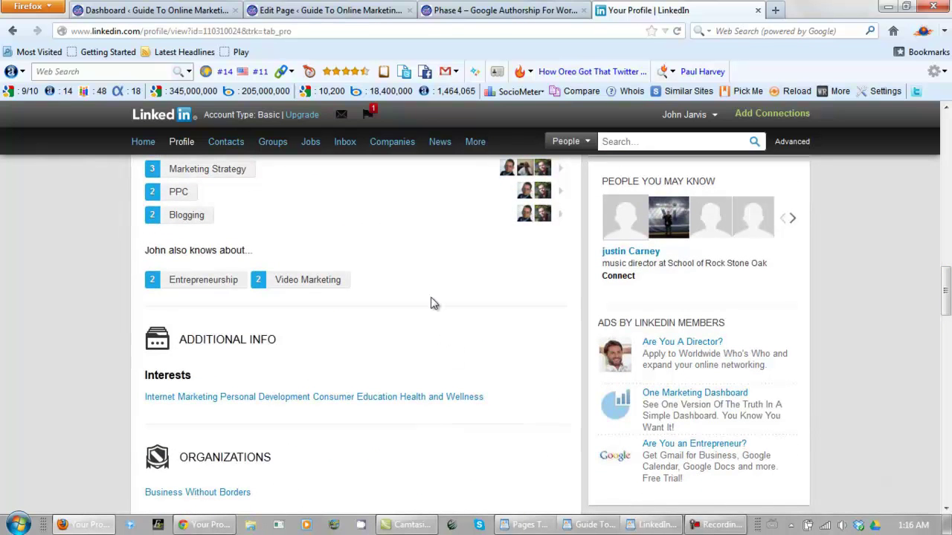
mouse_move(274, 147)
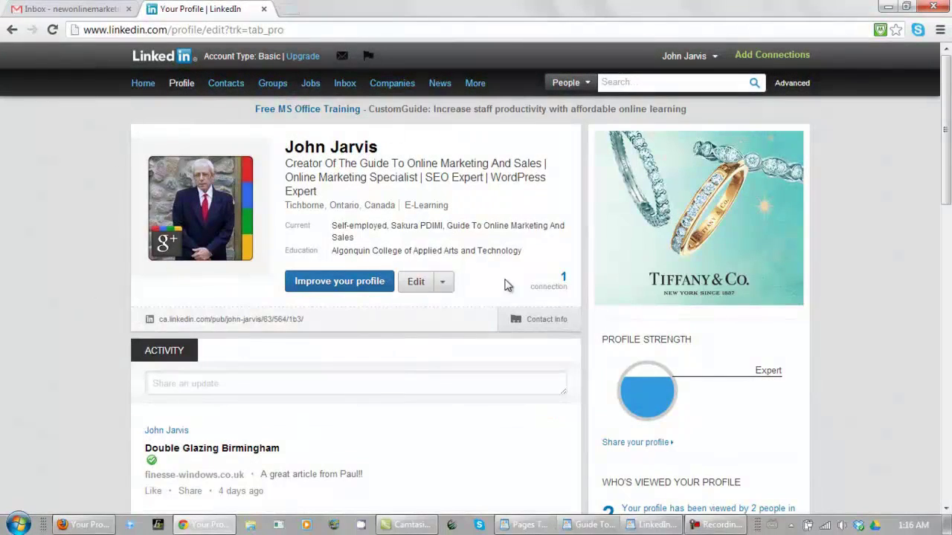
left_click(442, 281)
left_click(399, 314)
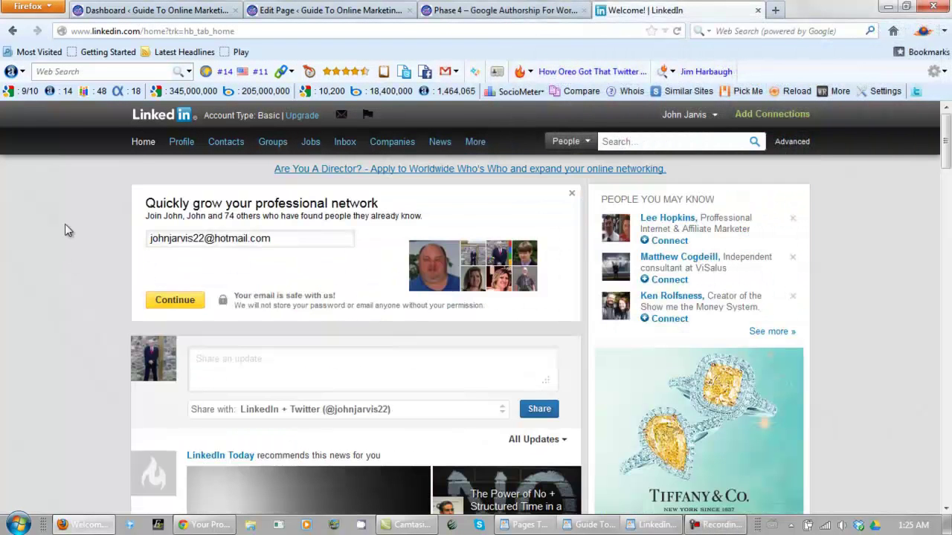
mouse_move(144, 156)
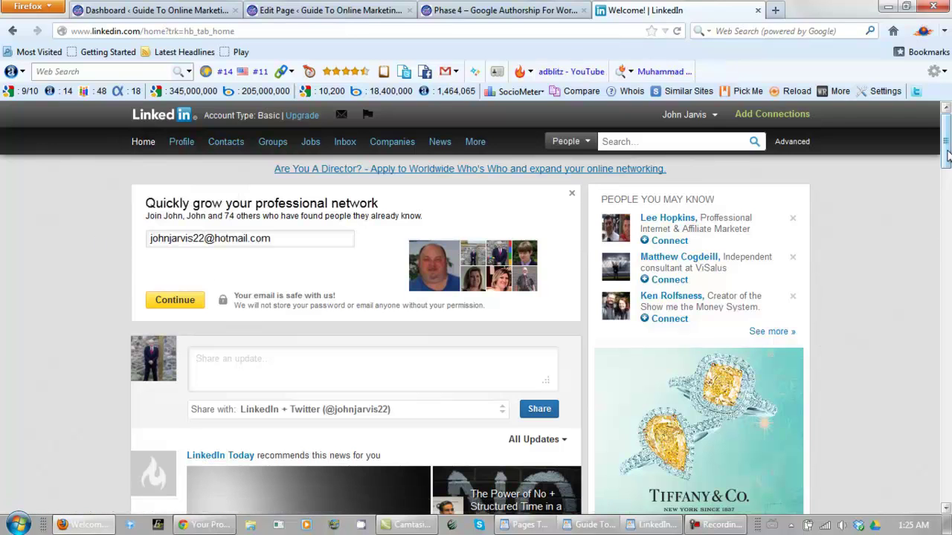
left_click_drag(946, 154, 947, 214)
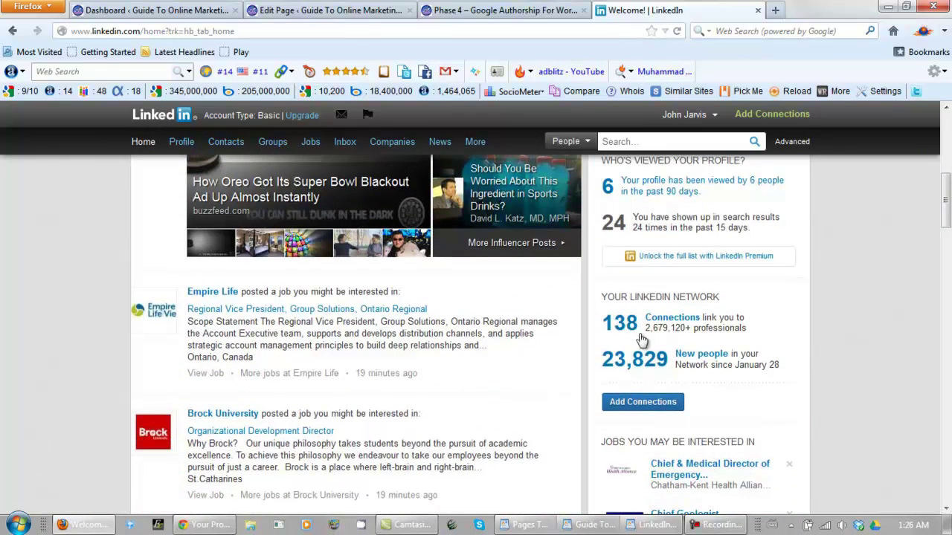
left_click_drag(590, 323, 635, 327)
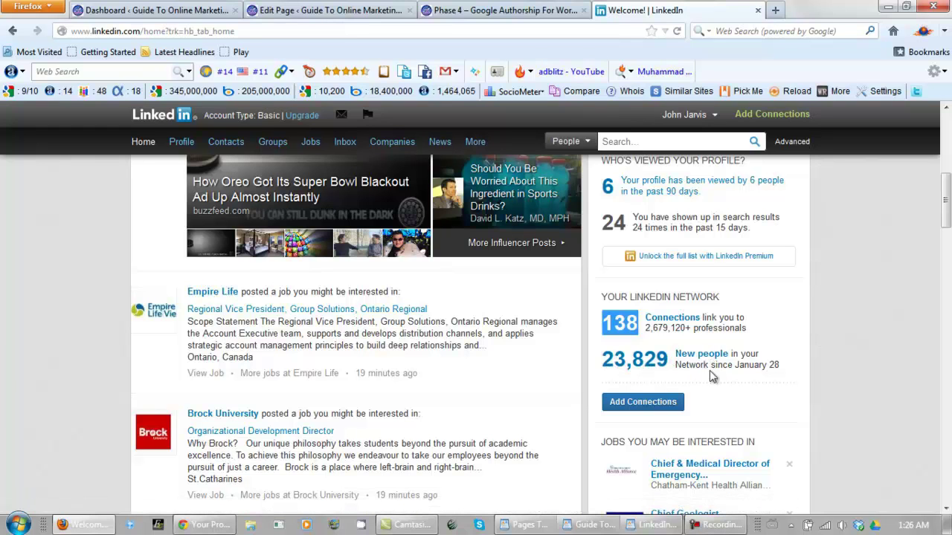
left_click_drag(779, 366, 736, 369)
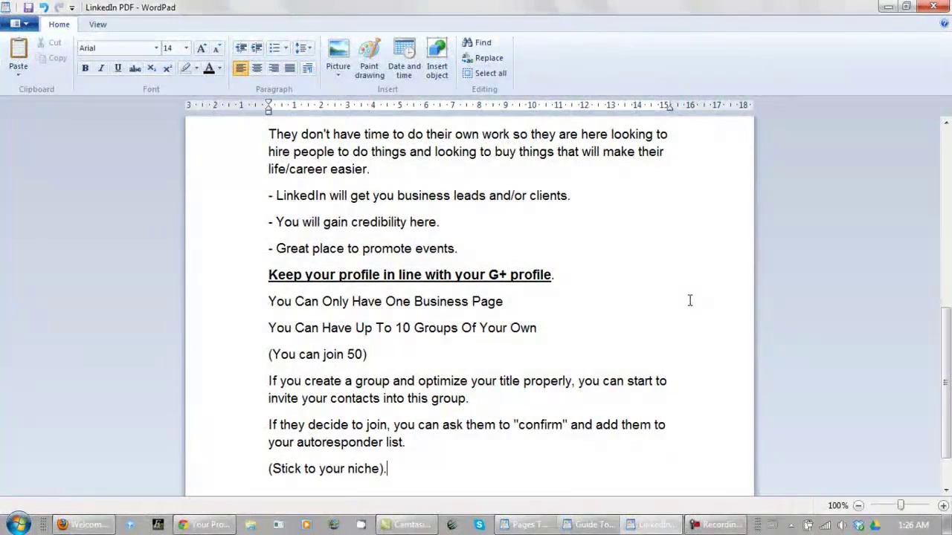
Select the notes lines on one business page, up to 10 groups, and joining 50
left_click(237, 309)
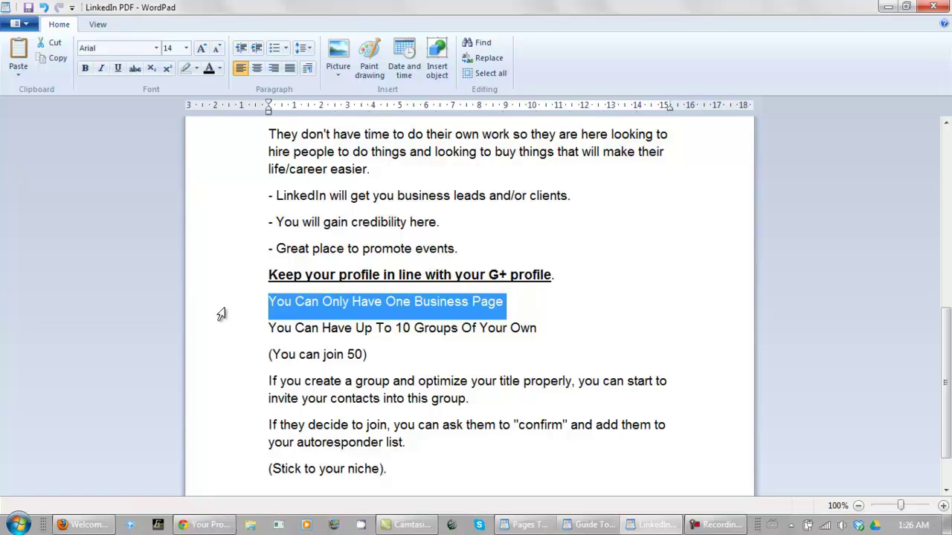
left_click(247, 333)
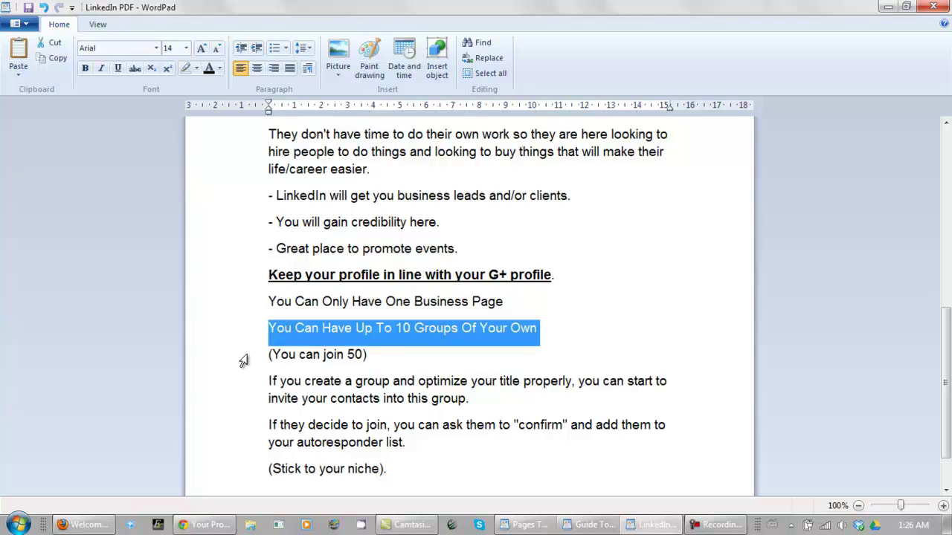
left_click(244, 360)
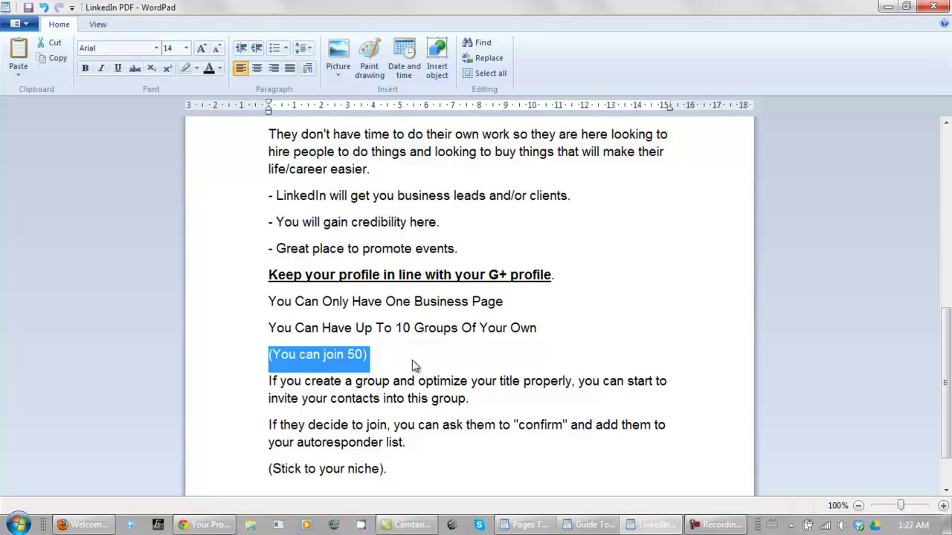
left_click(487, 400)
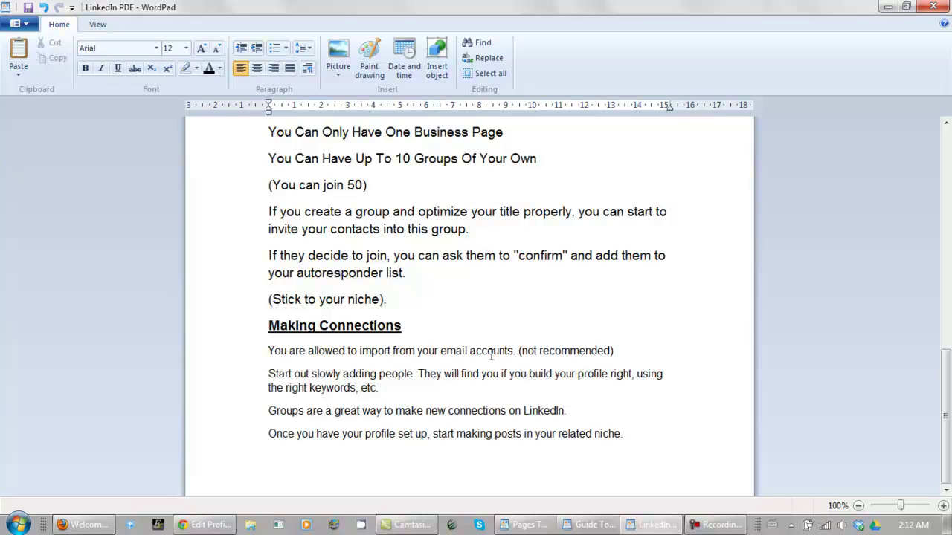
double_click(602, 351)
left_click_drag(602, 351, 521, 351)
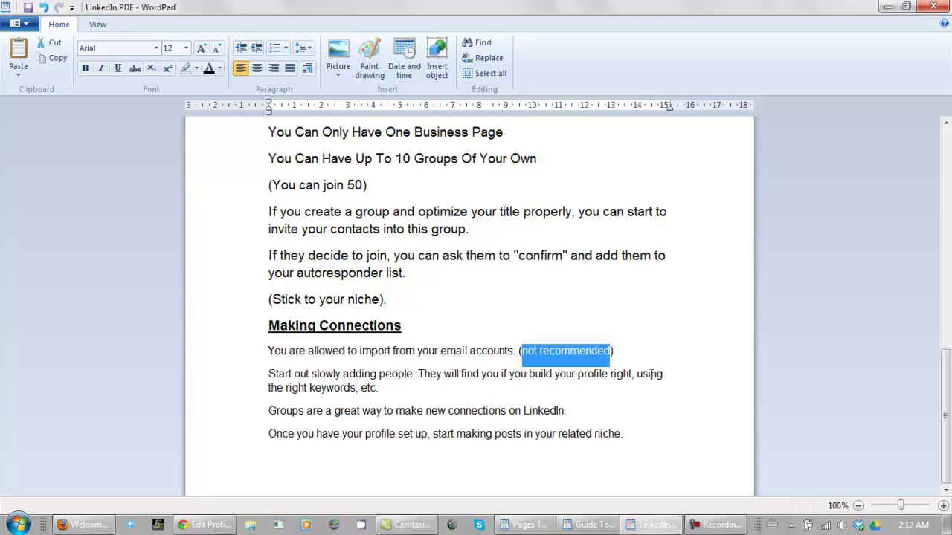
left_click_drag(356, 389, 292, 392)
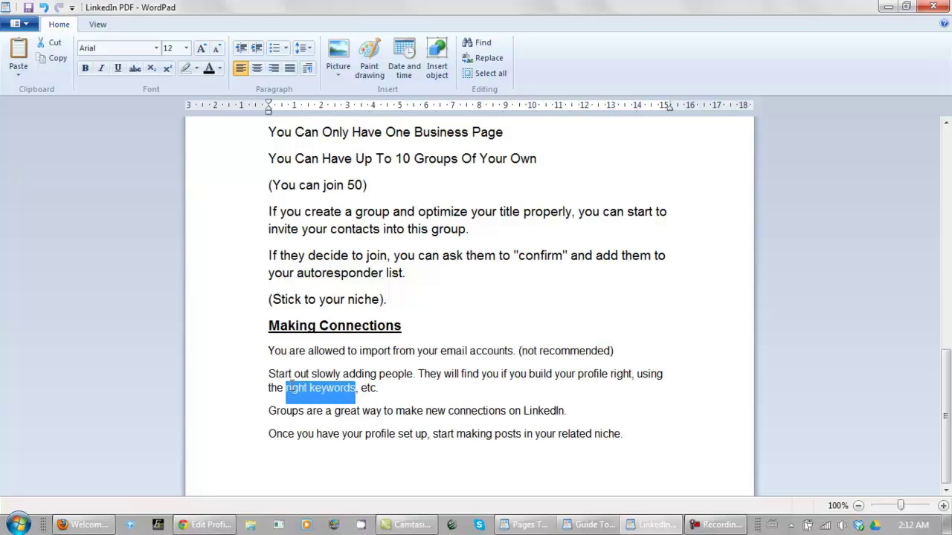
left_click(255, 422)
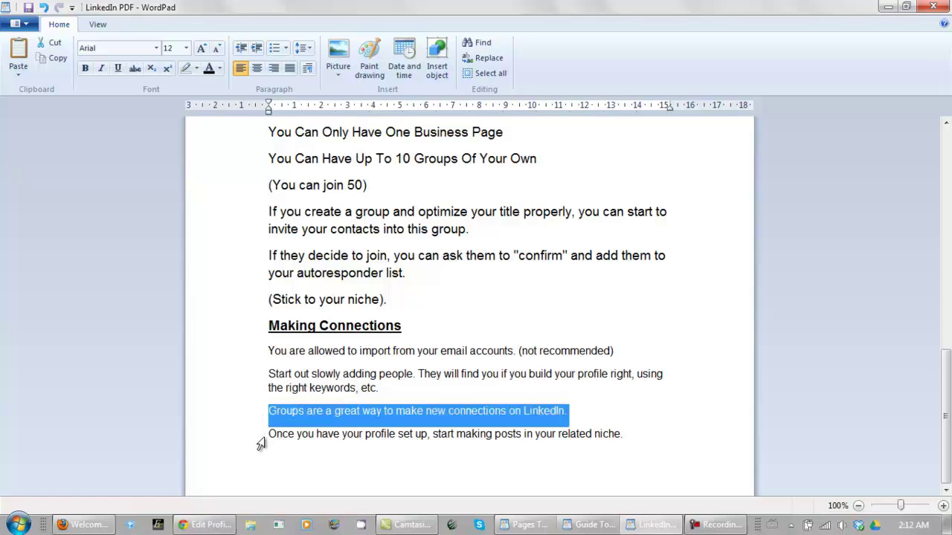
left_click(260, 444)
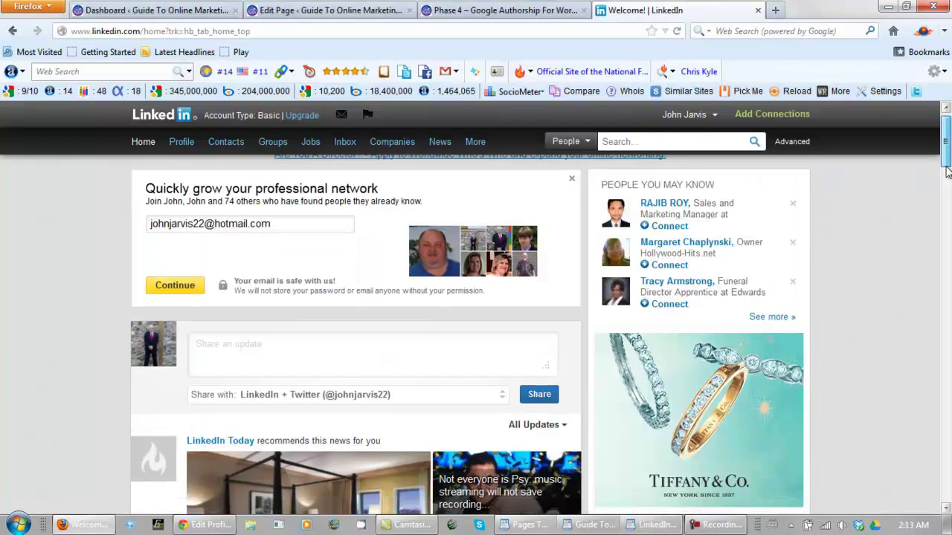
Scroll down the LinkedIn home feed and back up to the top
left_click_drag(945, 134, 947, 205)
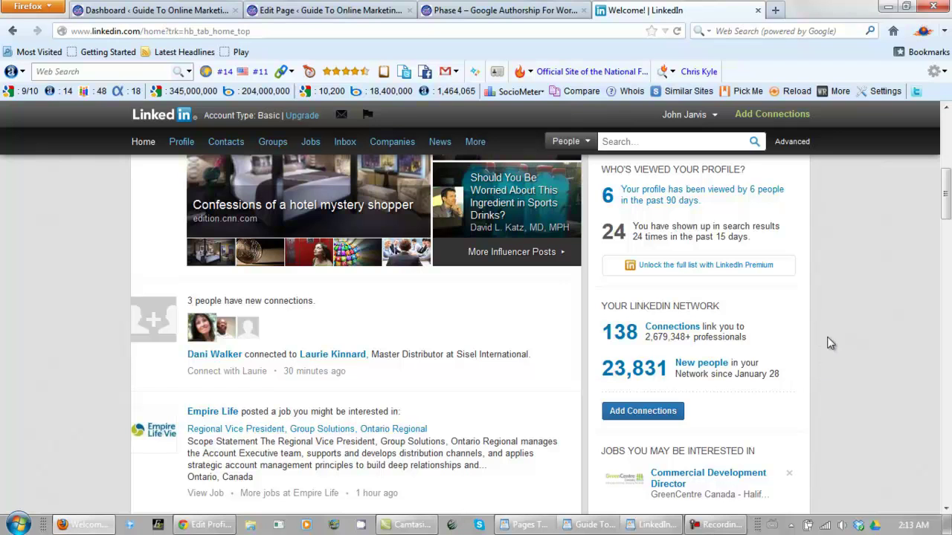
scroll(831, 342, "up", 5)
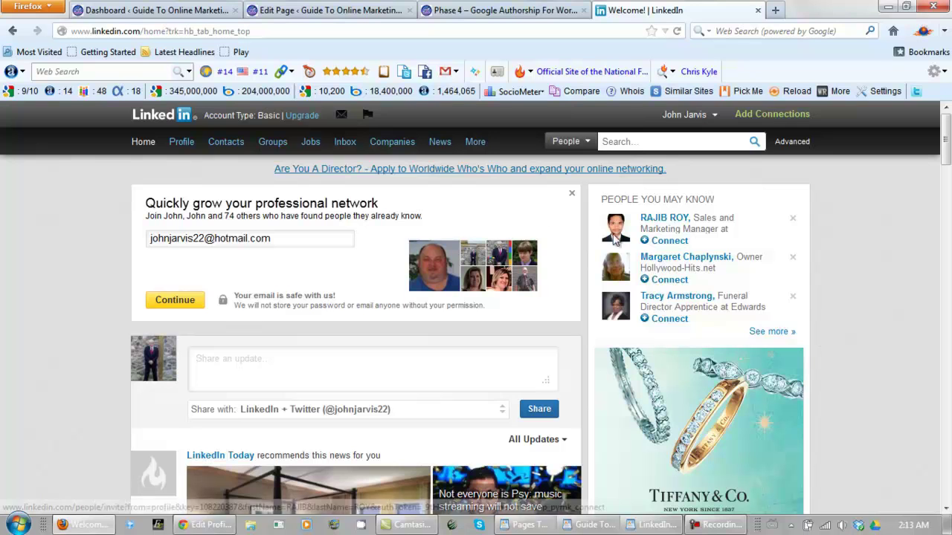
Open Edit Profile from the Profile menu and scroll down to the empty Summary
mouse_move(176, 142)
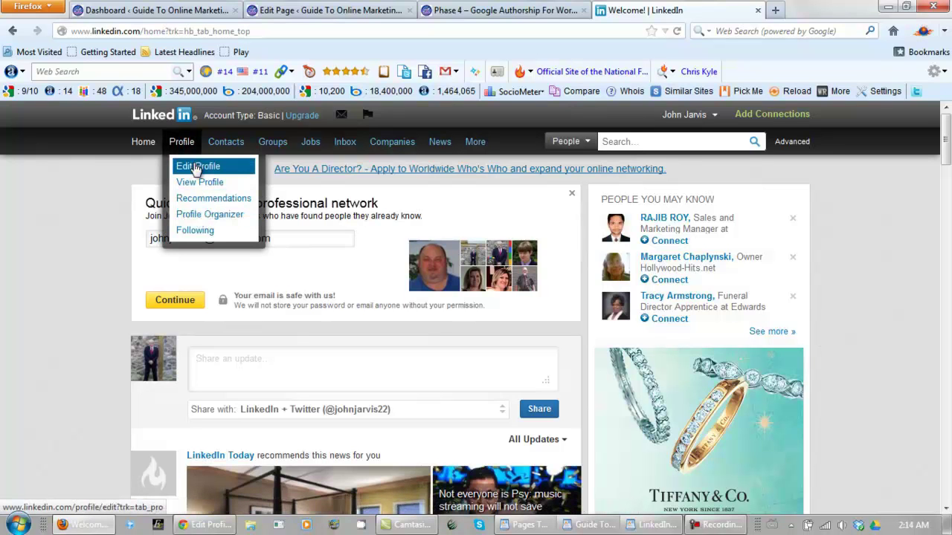
left_click(197, 168)
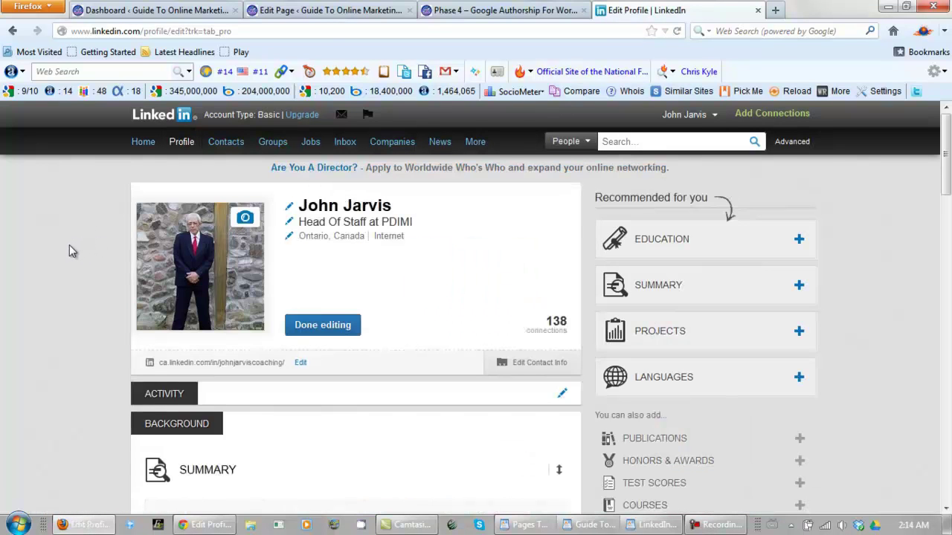
scroll(69, 245, "down", 3)
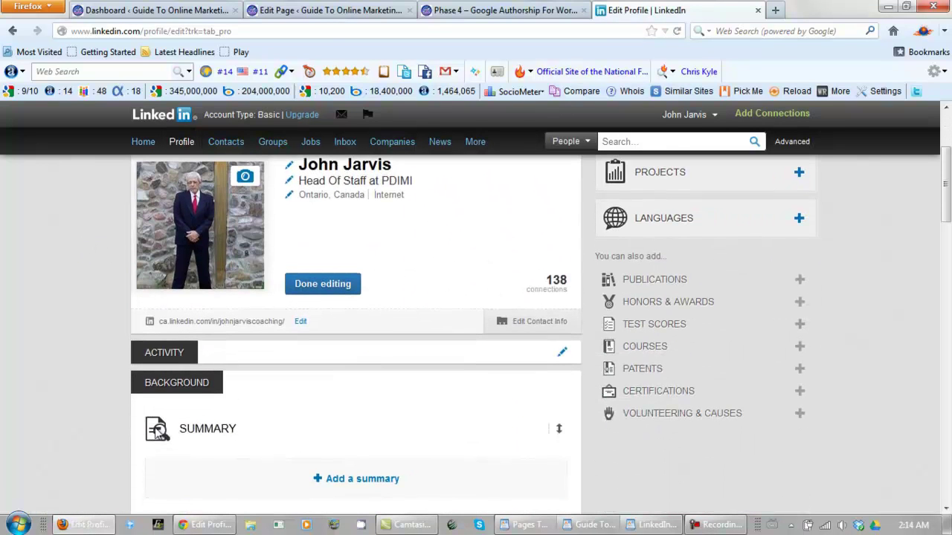